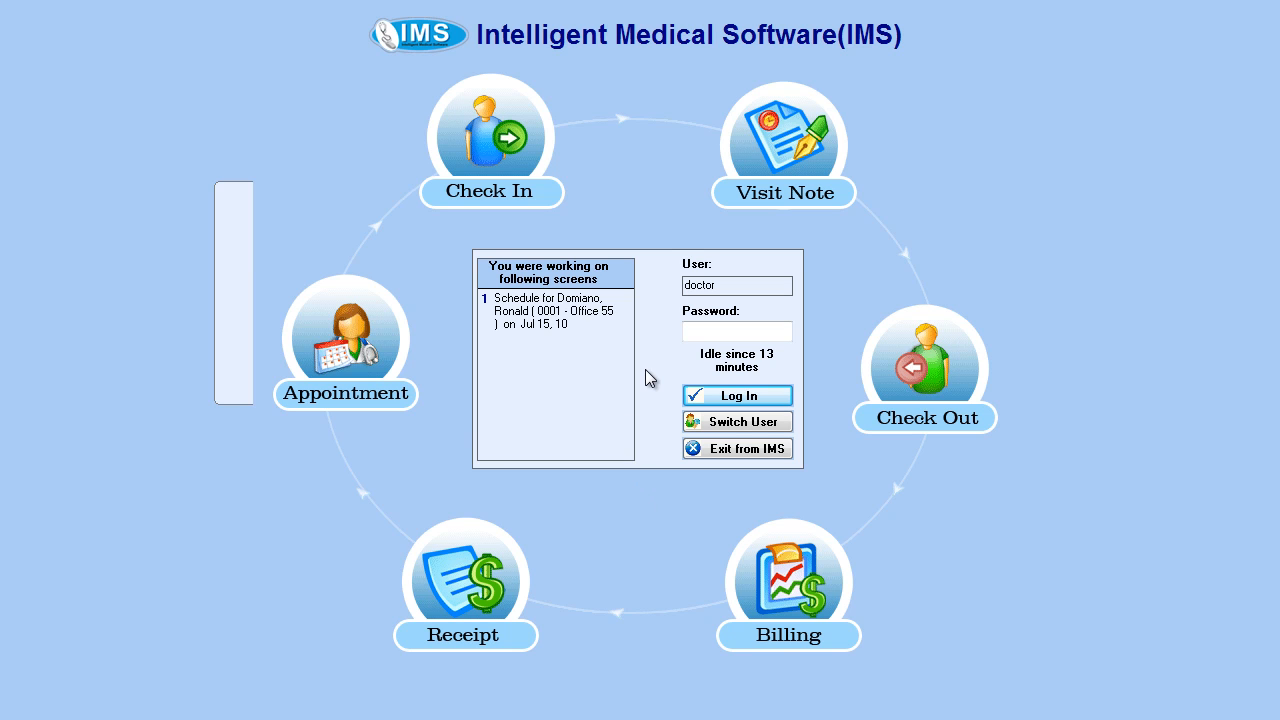
Log back in to the locked session by entering the account password
left_click(710, 330)
type("•••••")
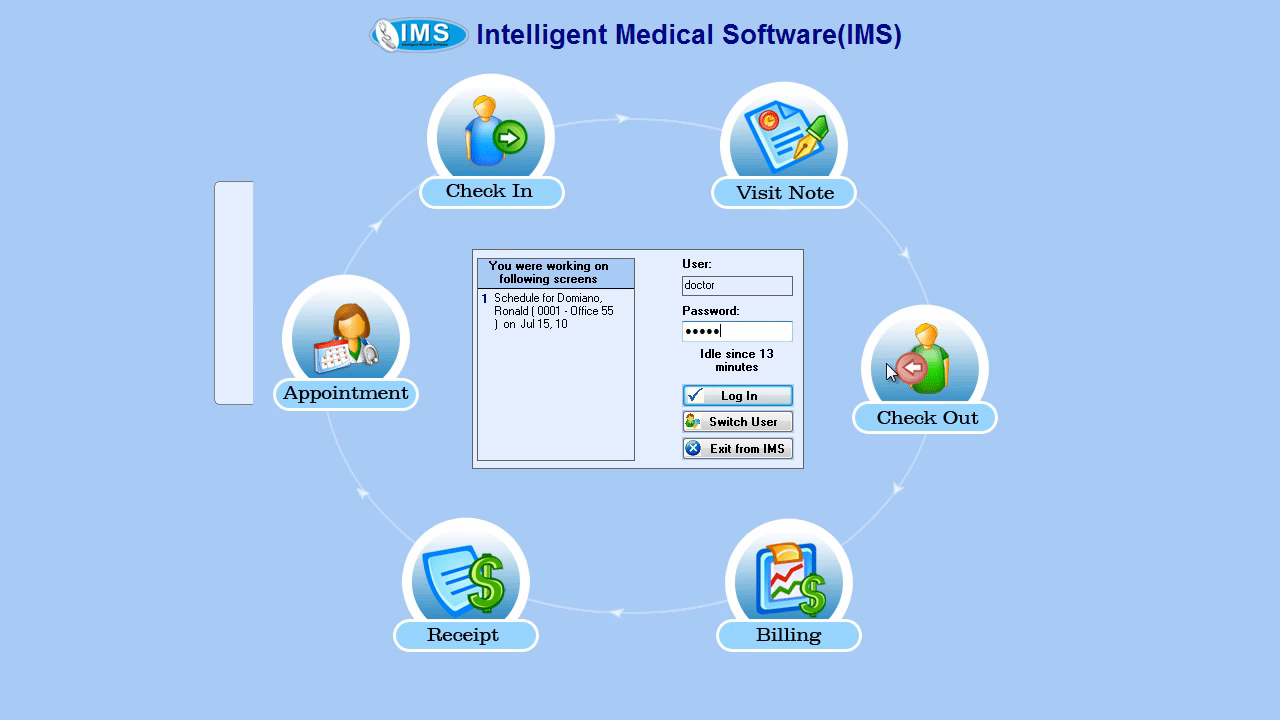
left_click(771, 400)
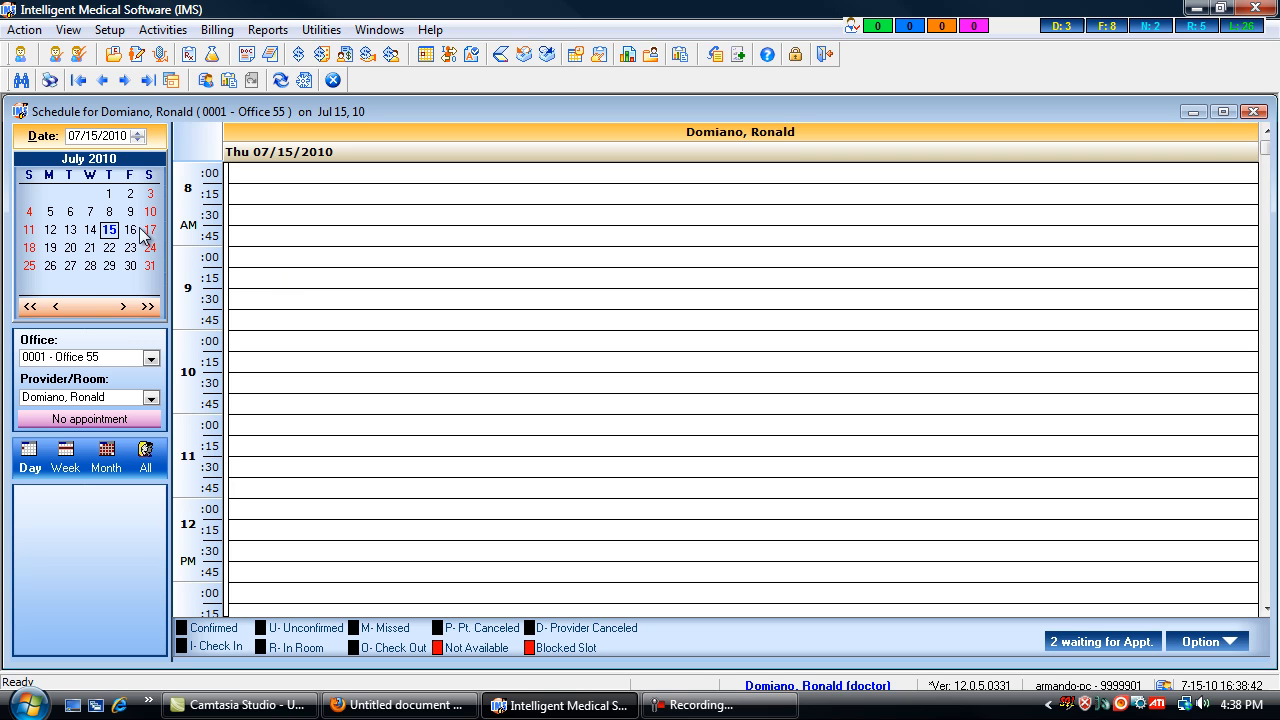
Browse the schedule one month and one year ahead, and return it to today's date
left_click(123, 307)
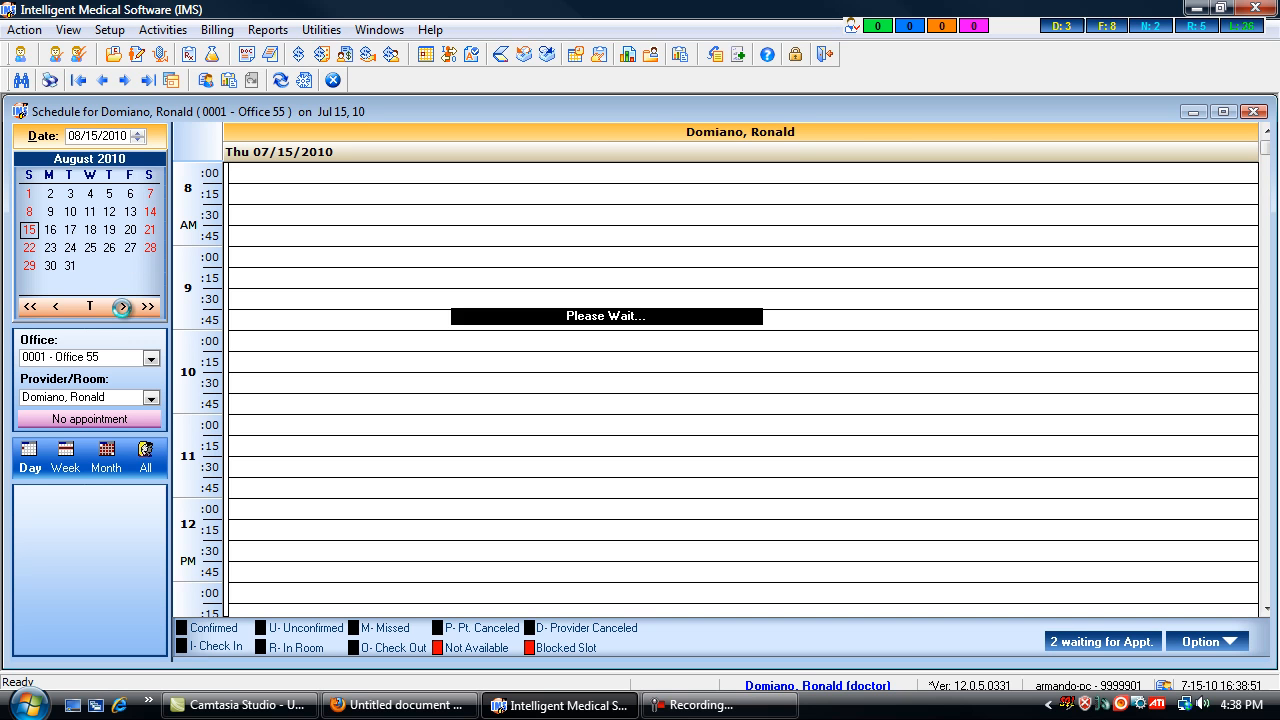
left_click(147, 307)
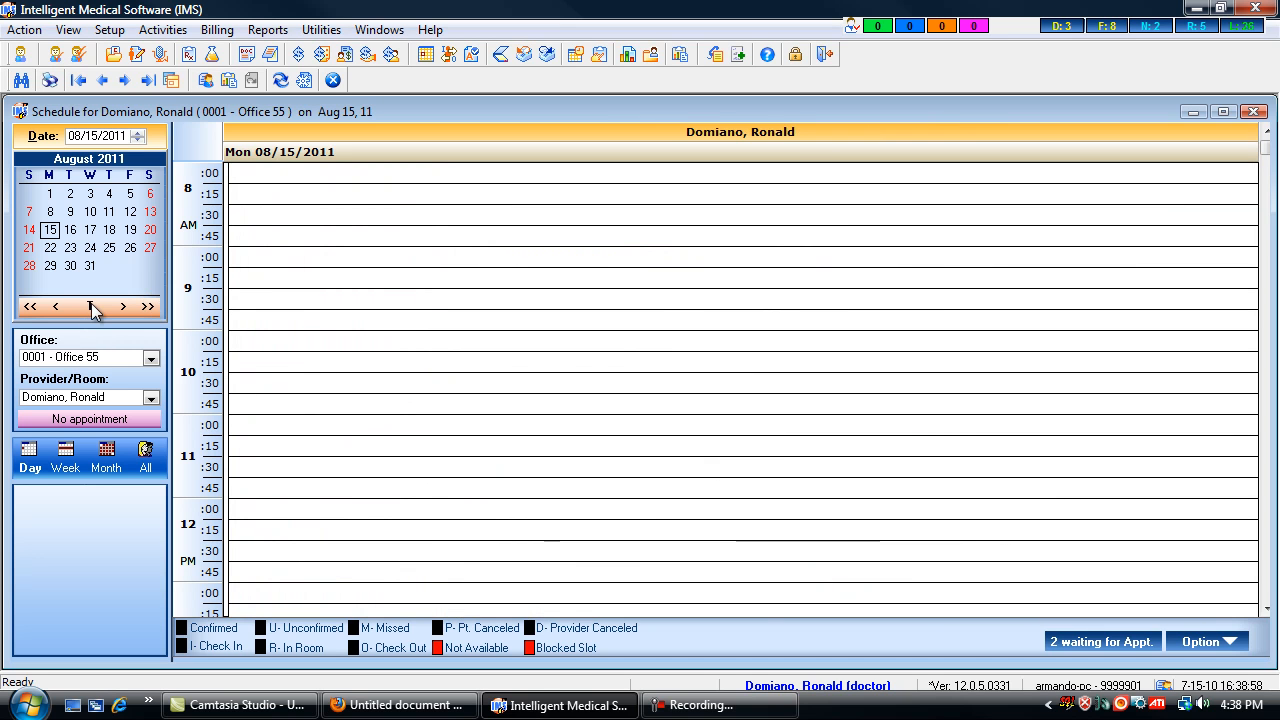
left_click(90, 307)
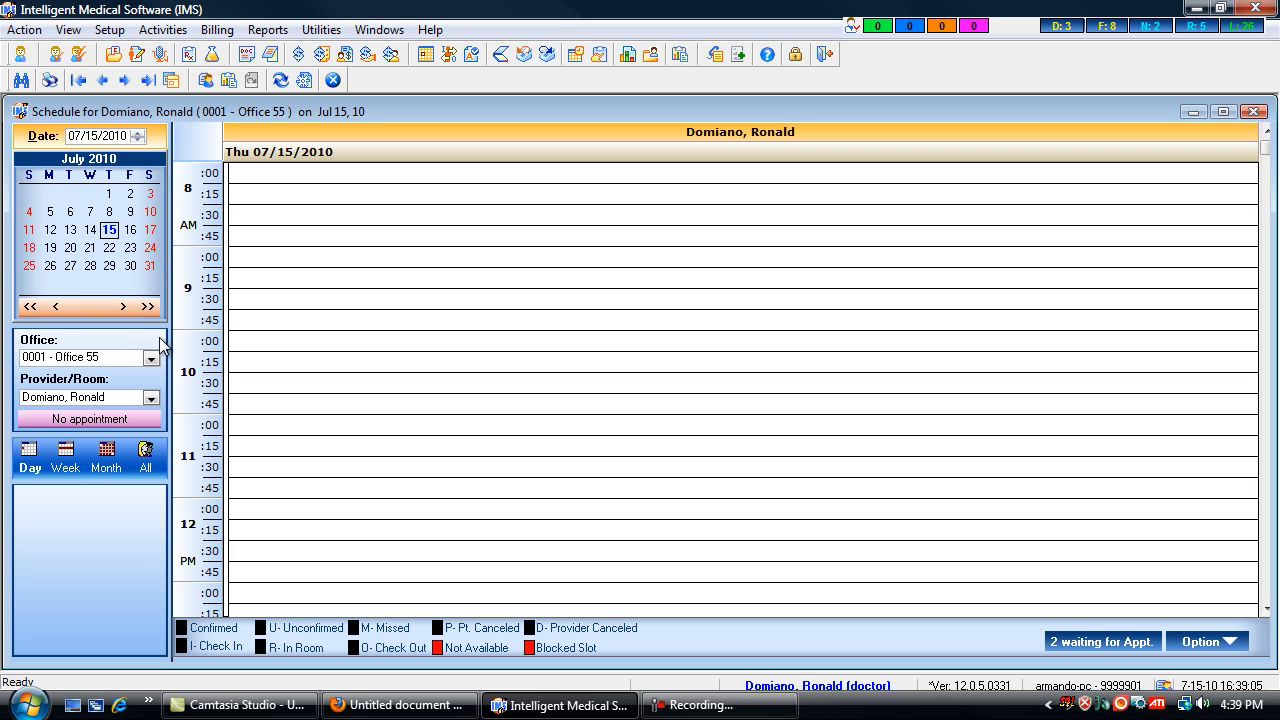
Look through the available offices and the available providers and rooms, keeping the current selections
left_click(151, 358)
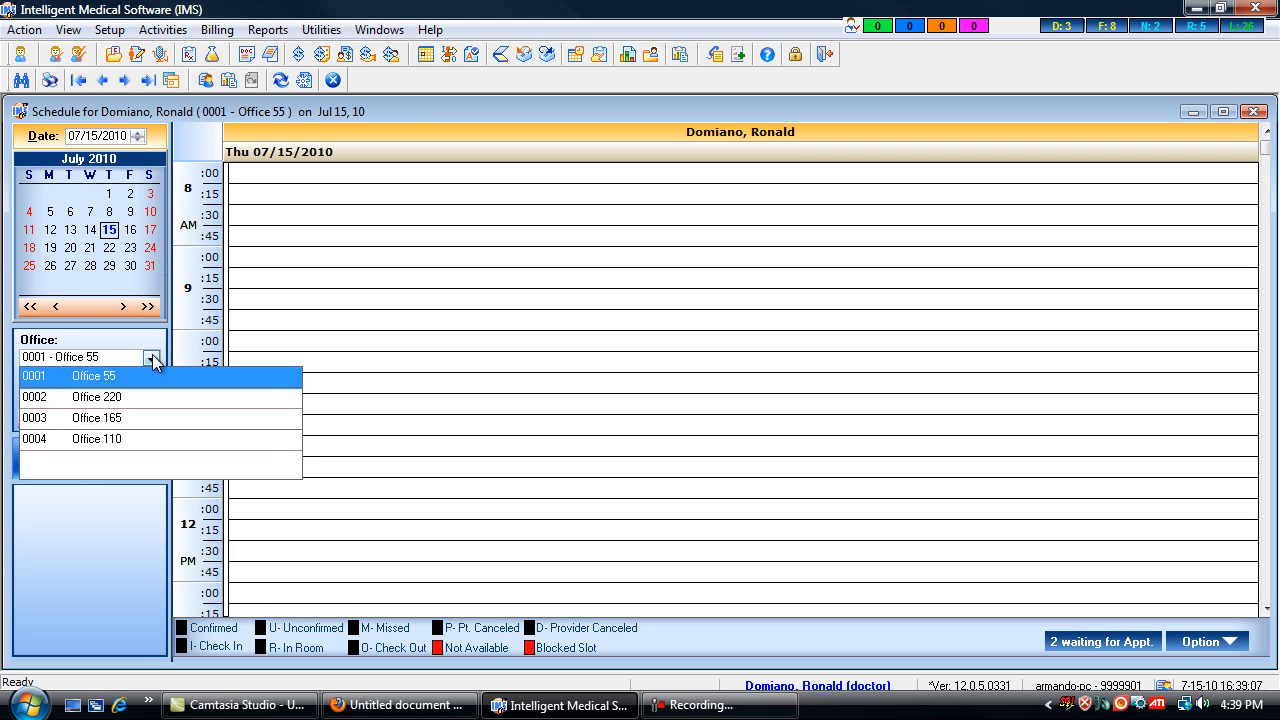
left_click(155, 343)
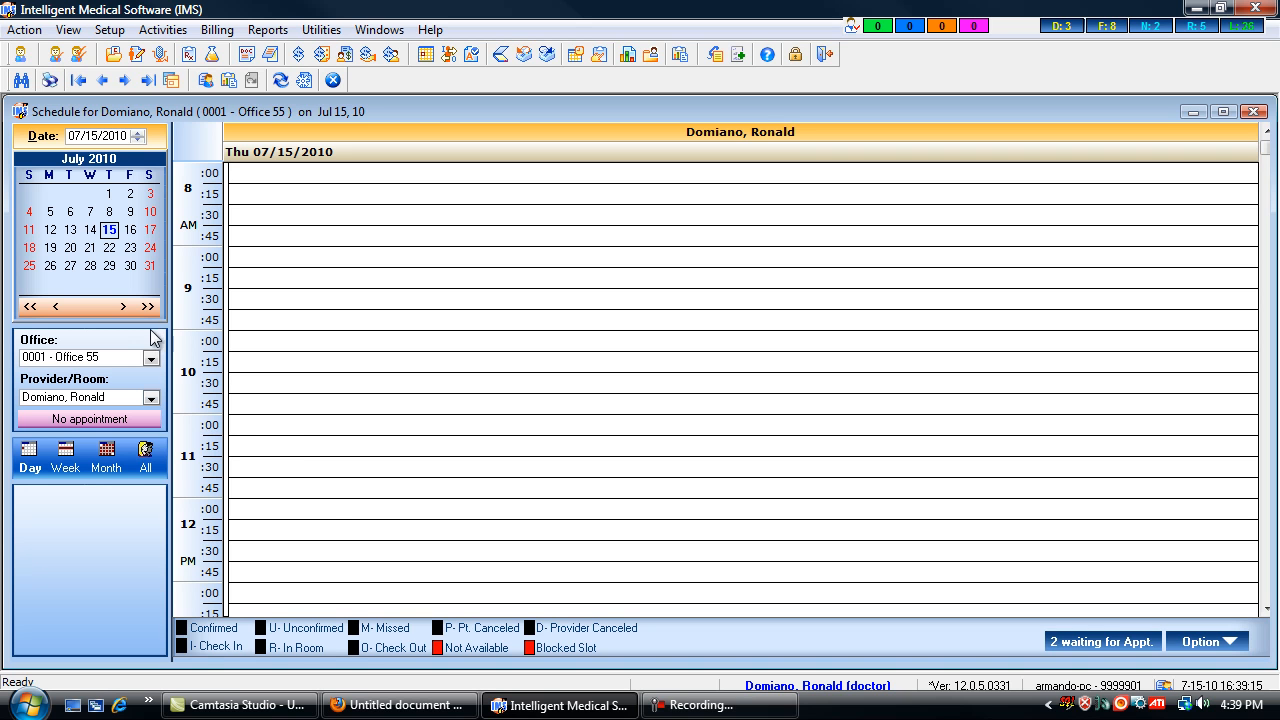
left_click(151, 399)
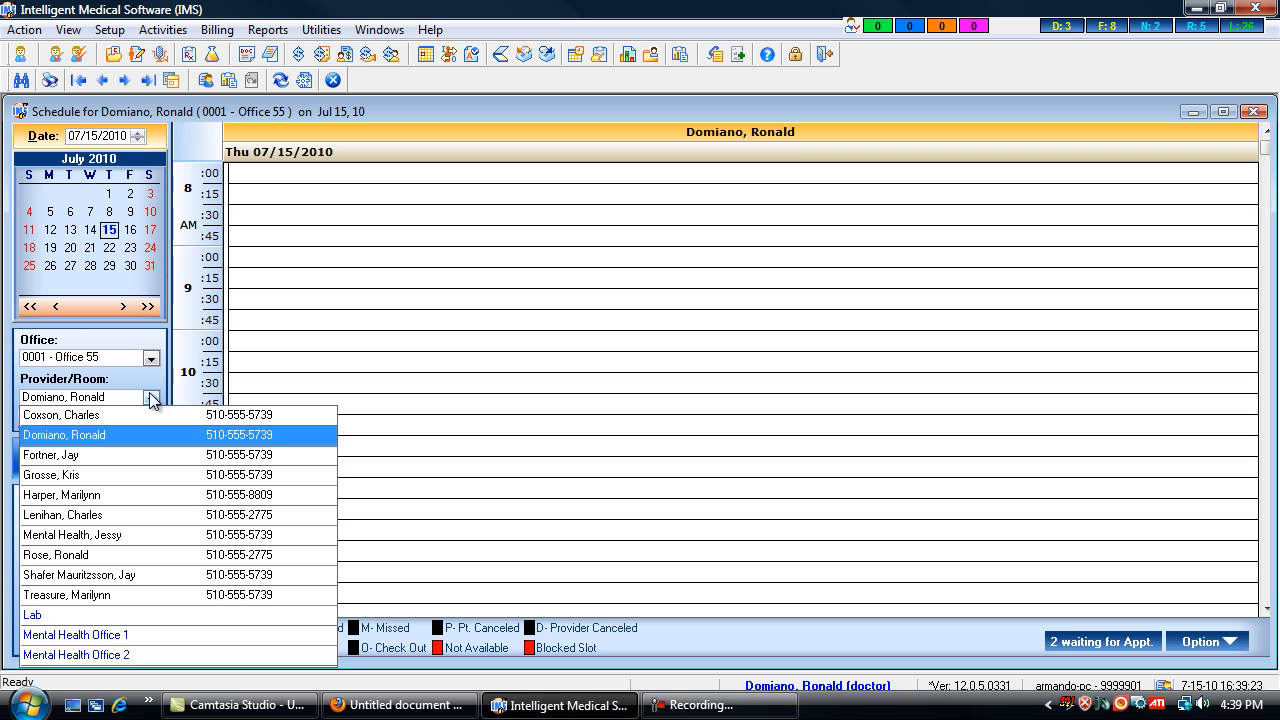
left_click(148, 376)
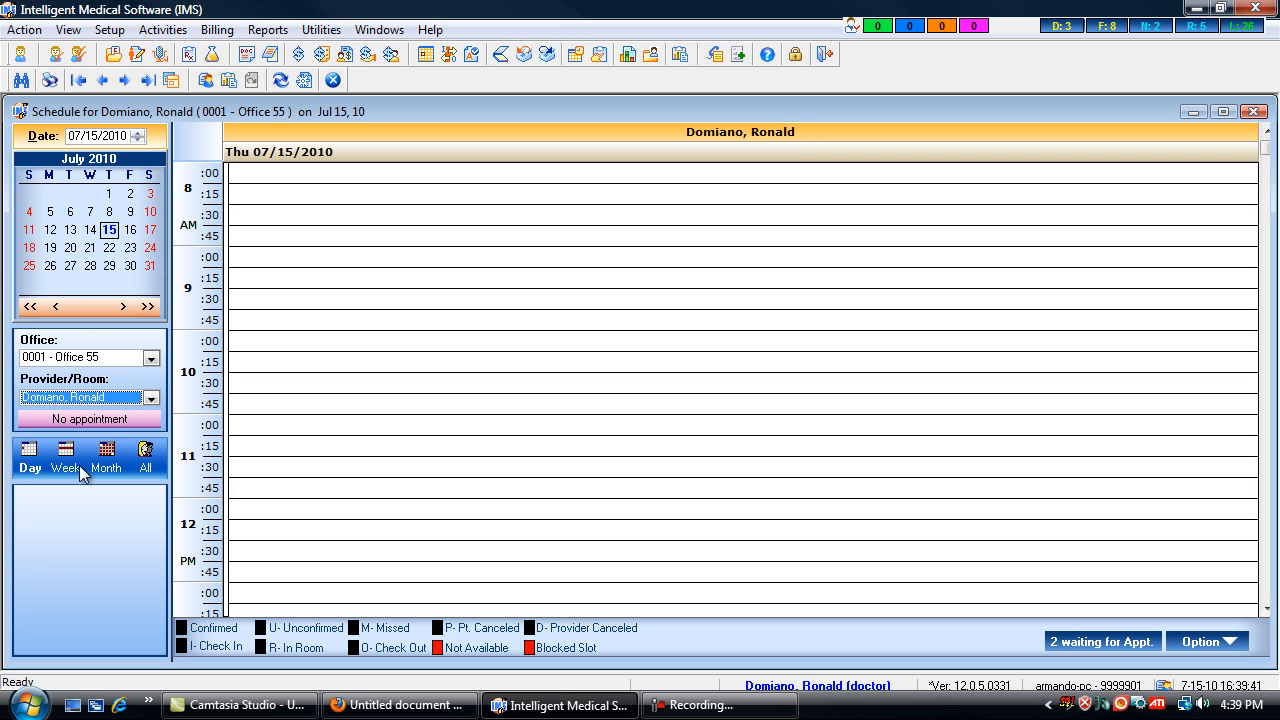
Display the day's schedule for all providers and bring up the other combined schedule views
left_click(148, 456)
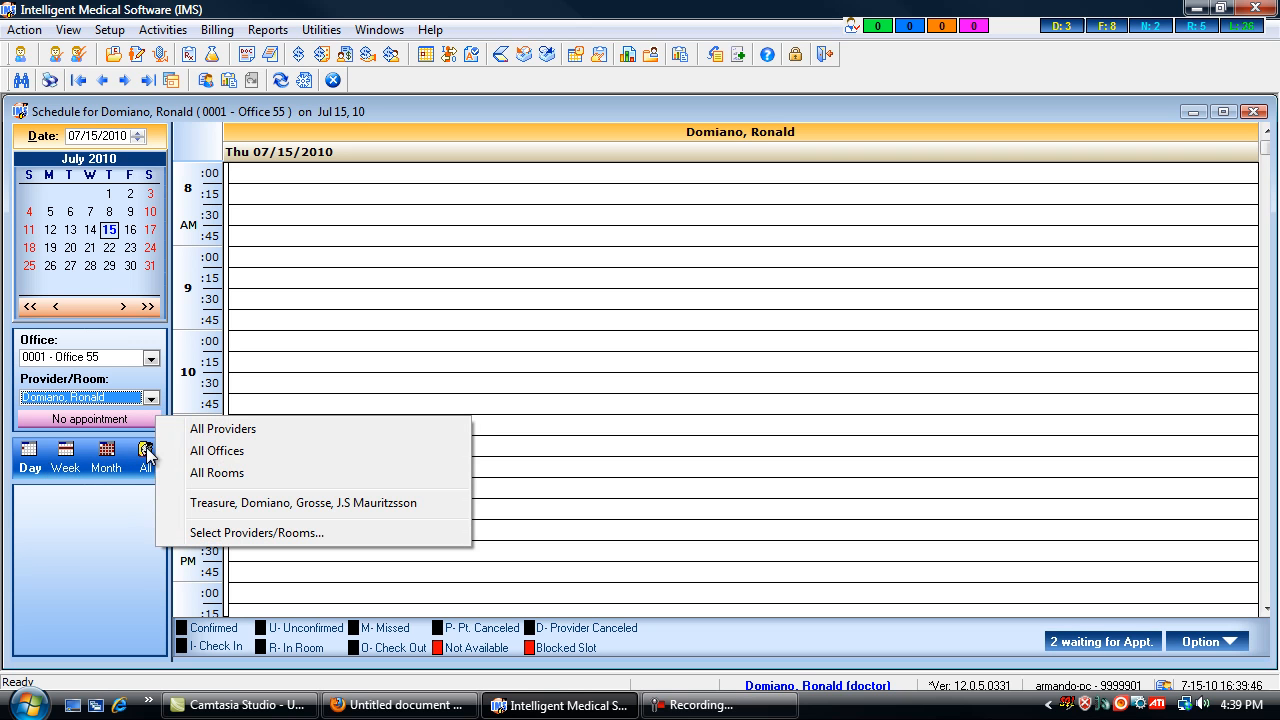
left_click(201, 432)
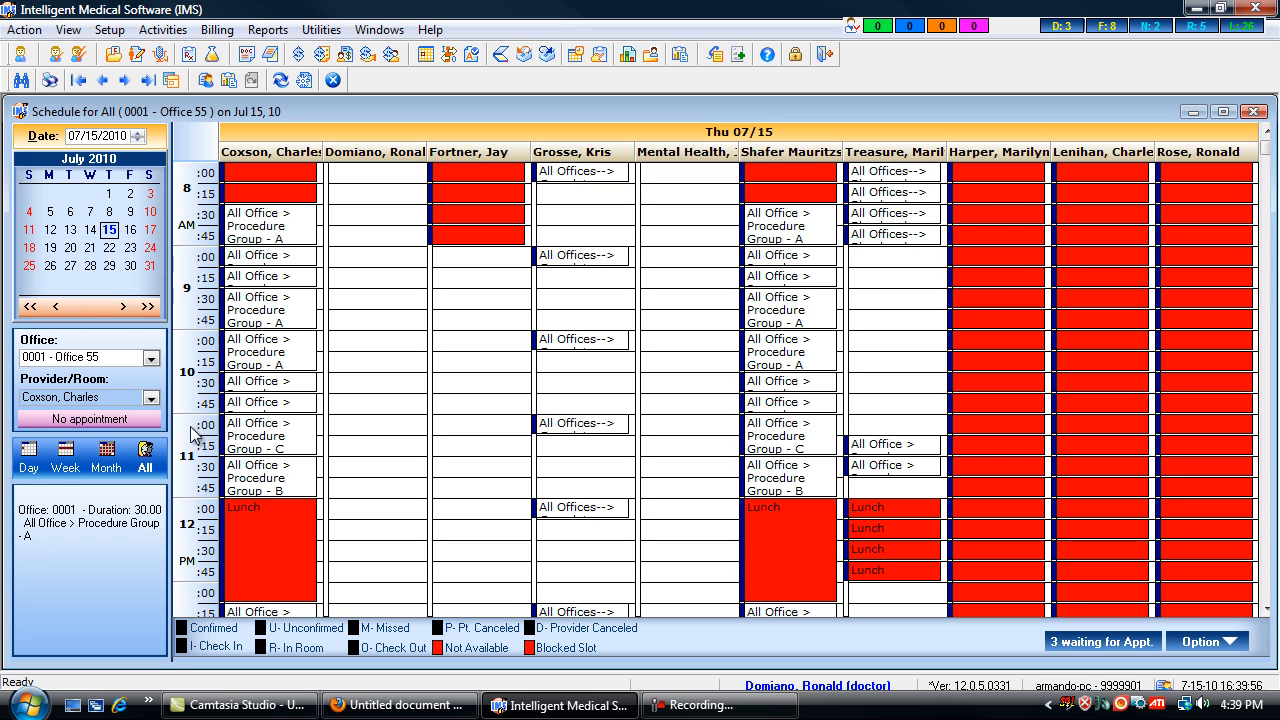
left_click(145, 458)
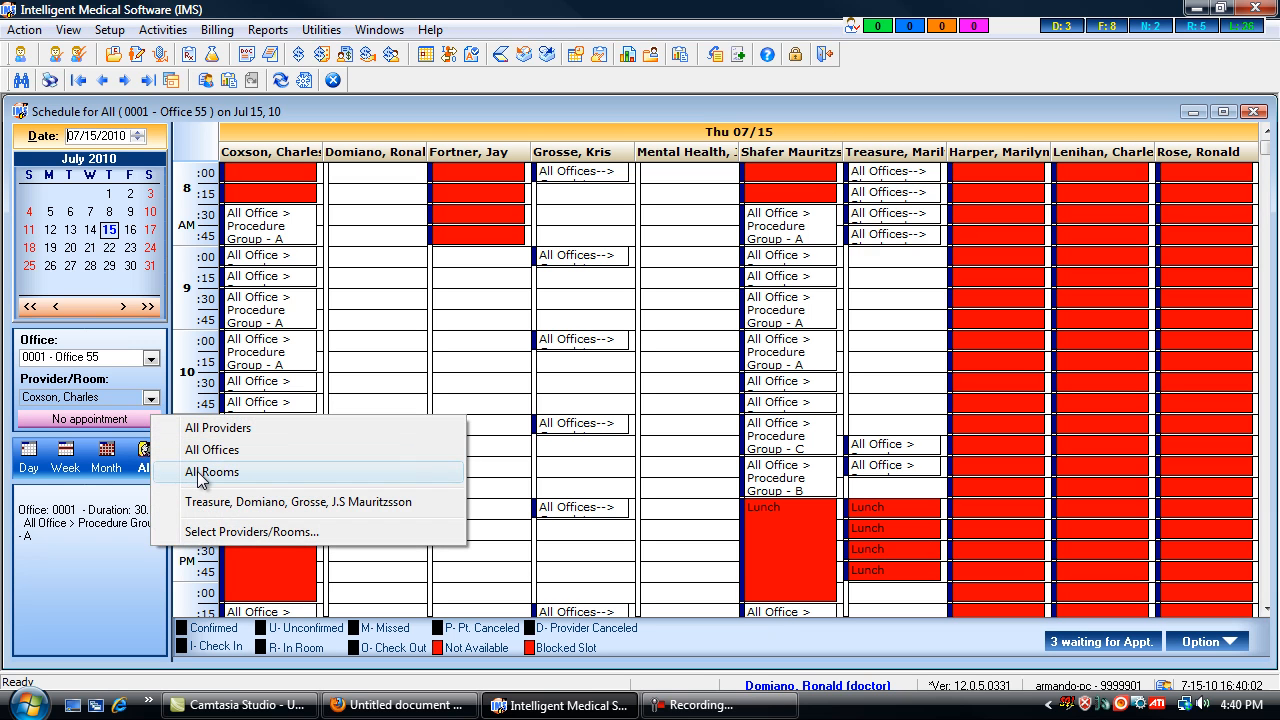
Return to the single-provider day view and select the logged-in doctor's schedule
left_click(36, 470)
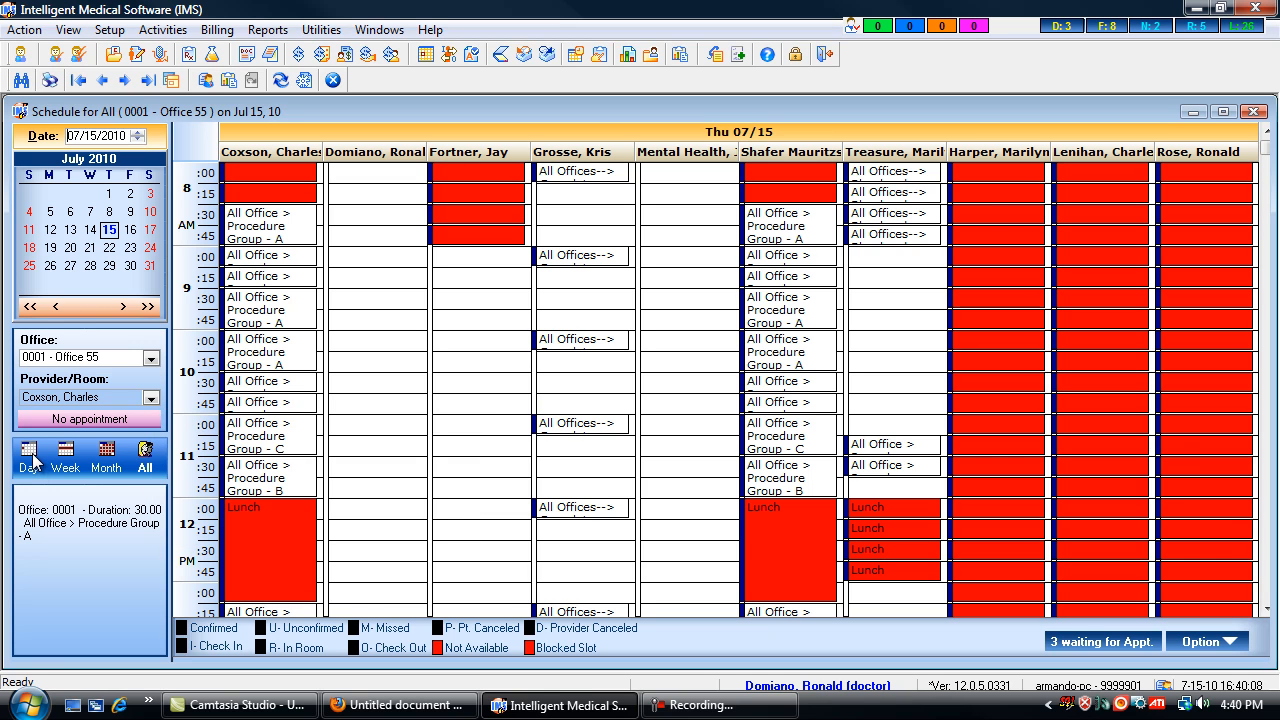
left_click(33, 460)
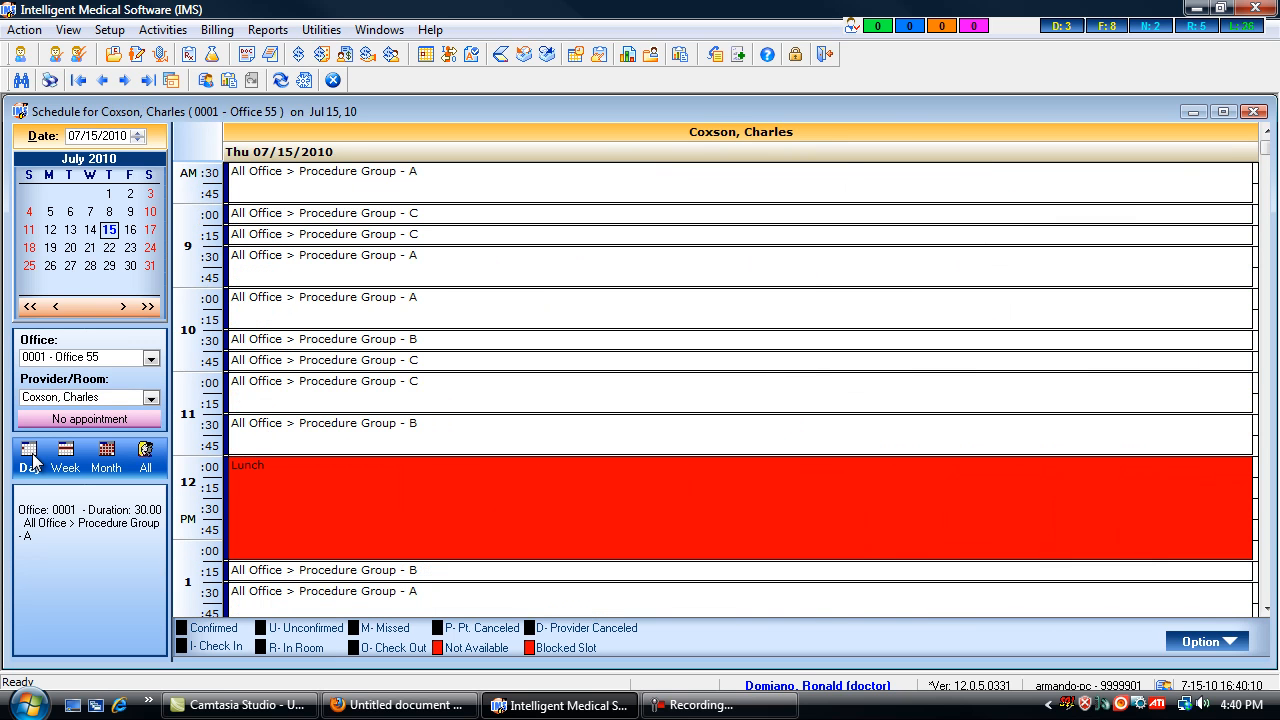
left_click(150, 398)
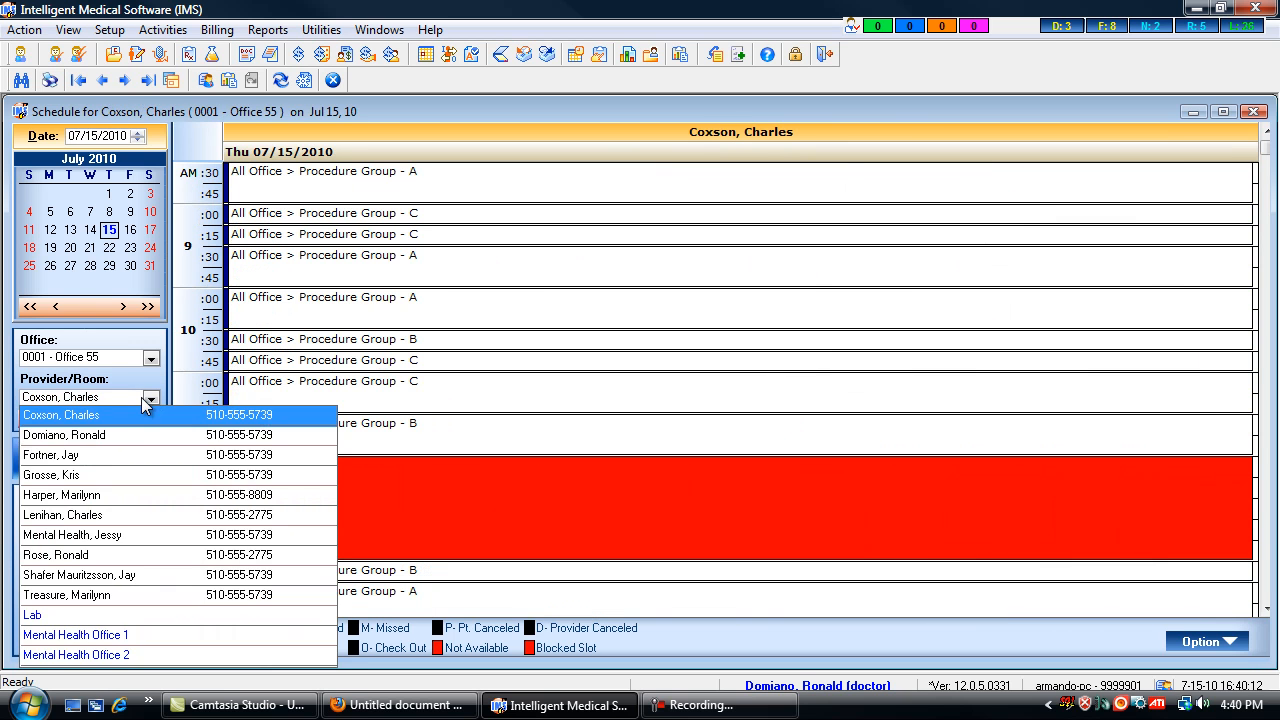
left_click(120, 436)
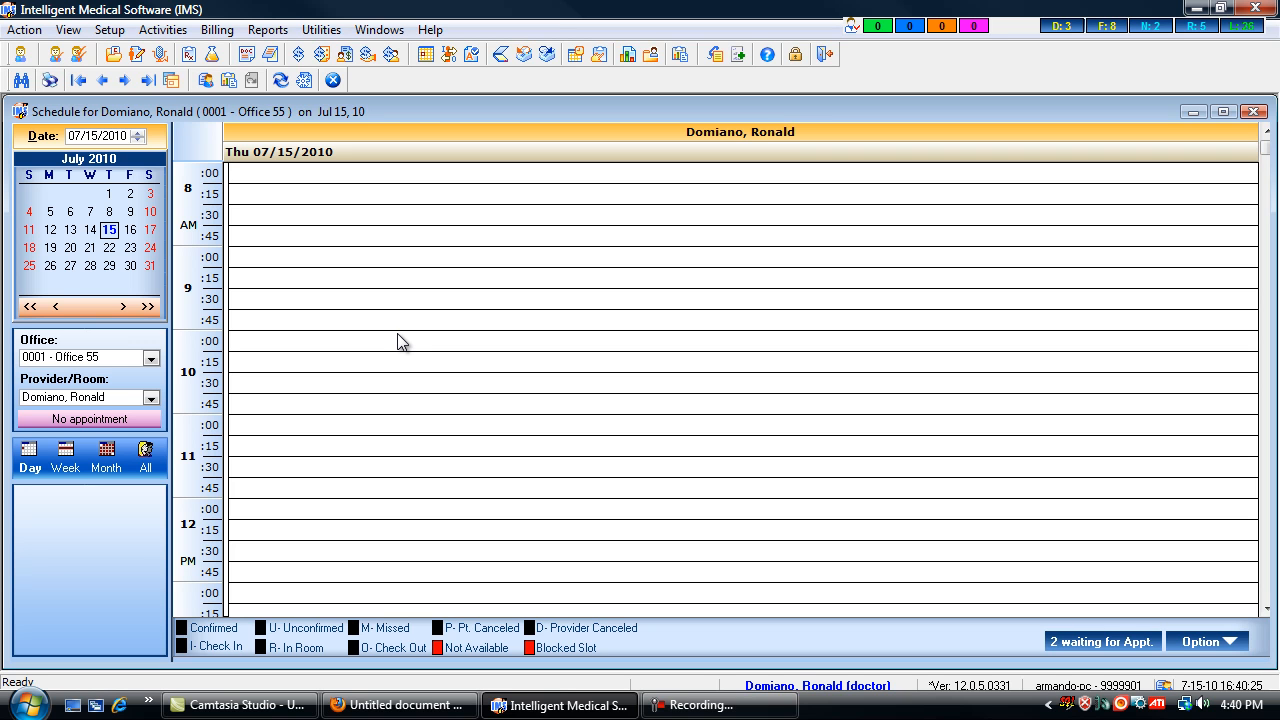
Create a 9:00 AM appointment on 07/15/2010 and assign the patient found by a partial last-name search
left_click(362, 259)
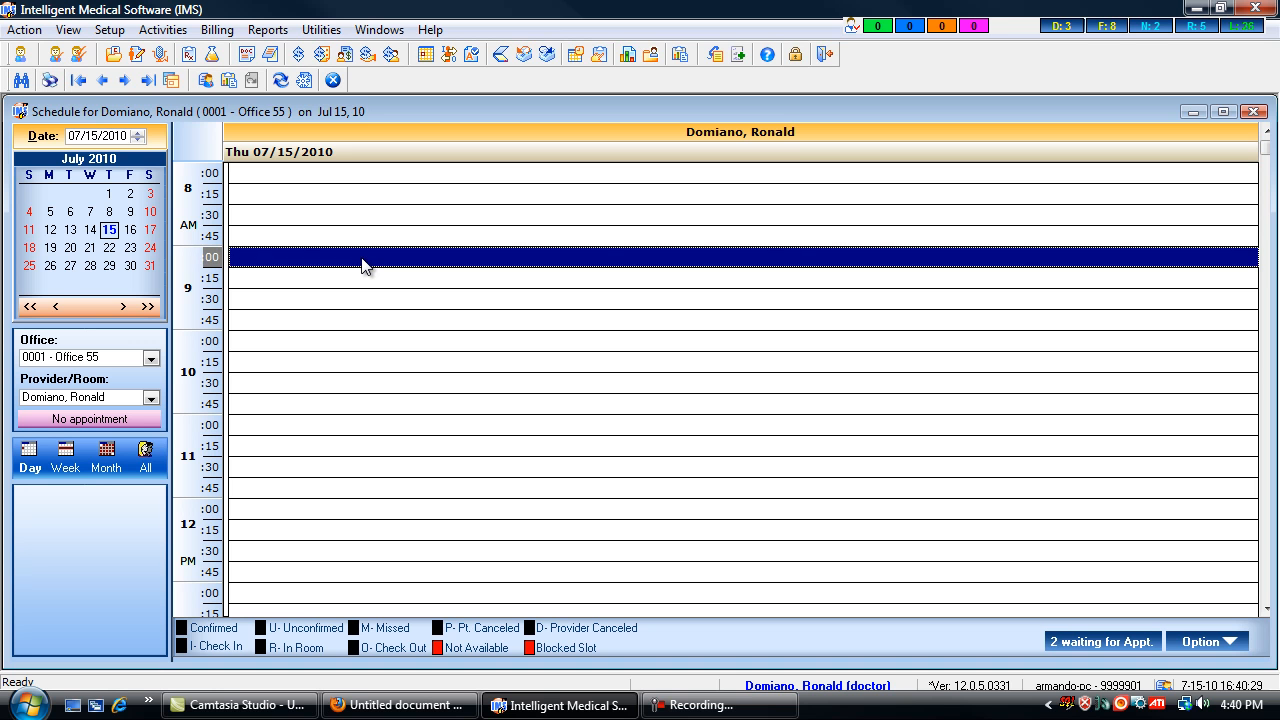
key("Return")
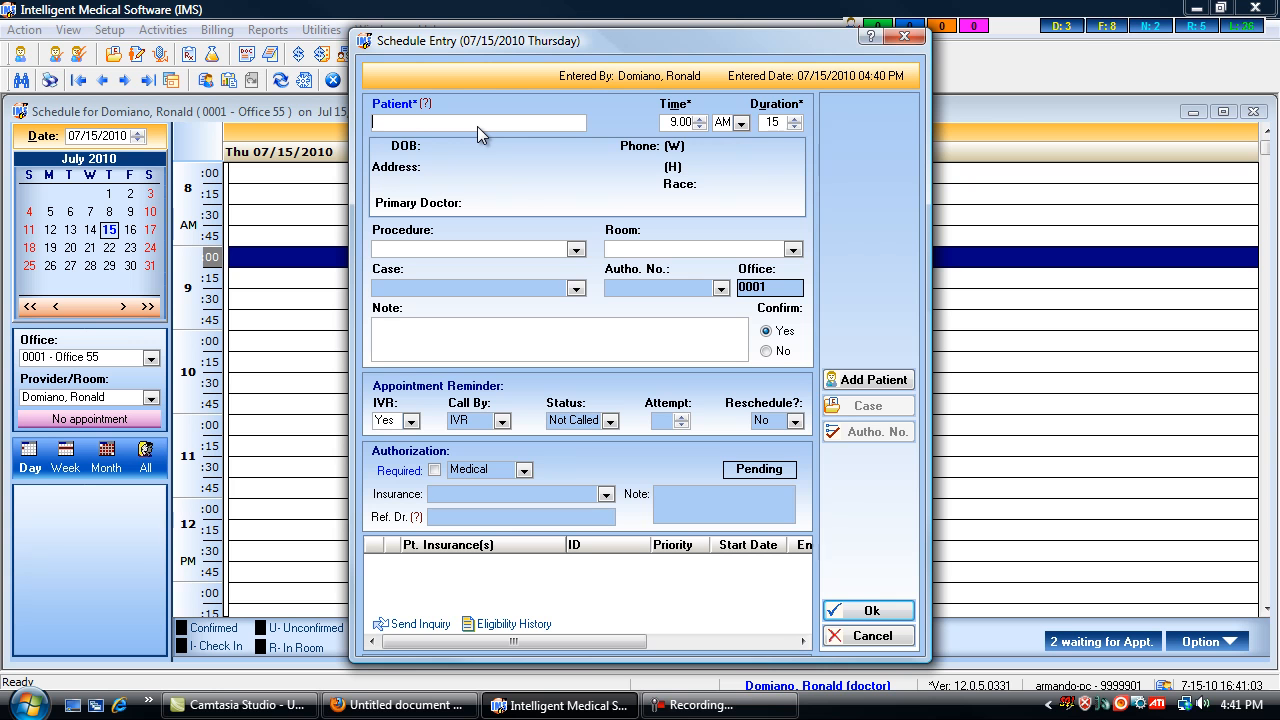
type("doe")
key("Tab")
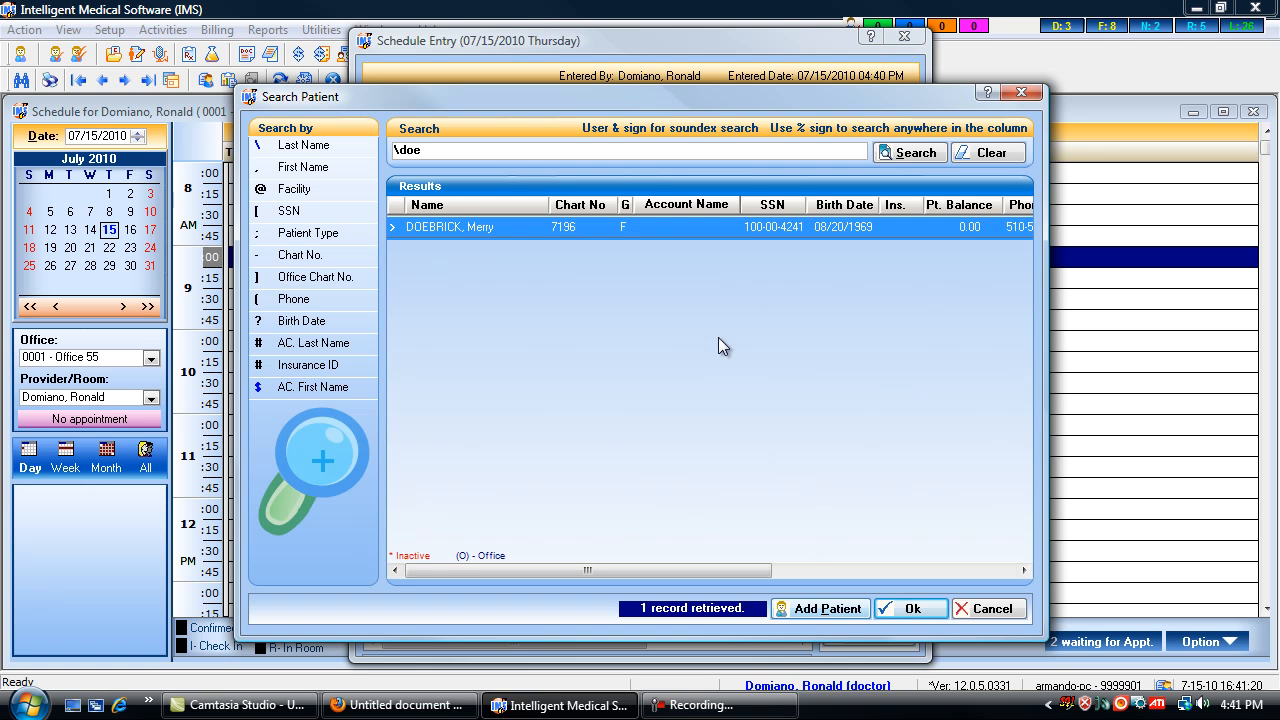
double_click(648, 229)
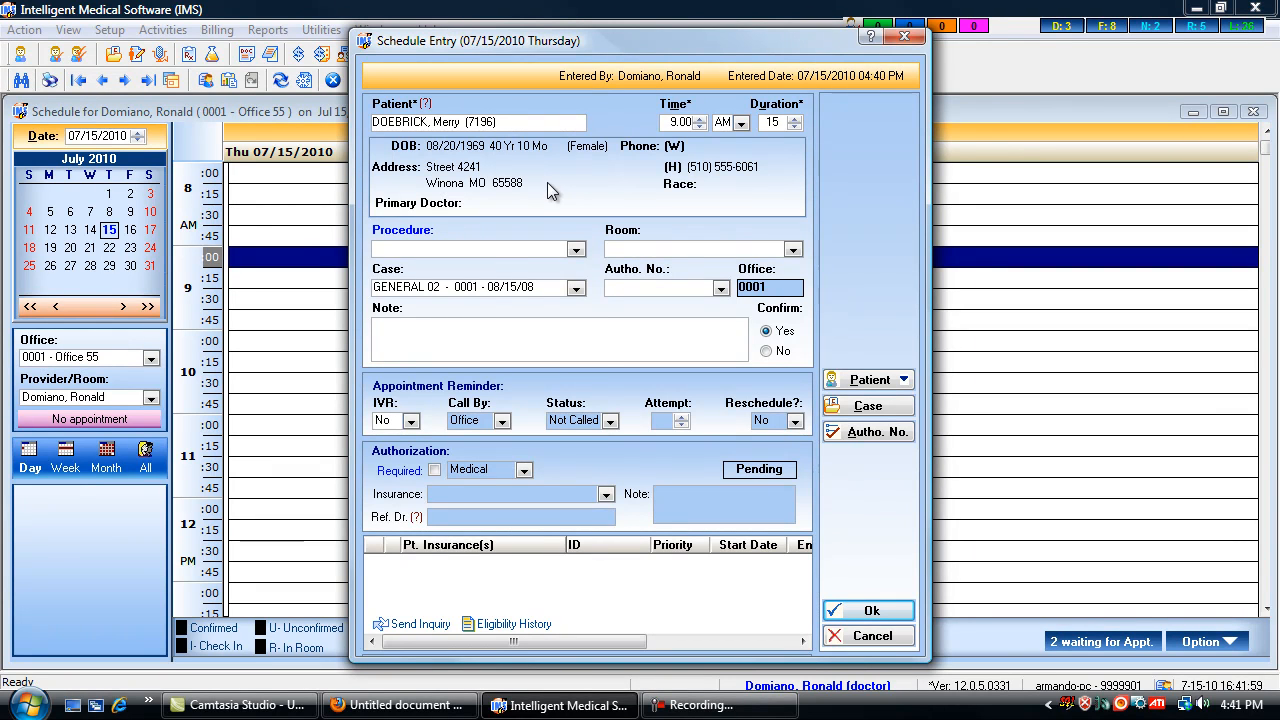
Set the appointment's procedure to Office Visit
left_click(576, 250)
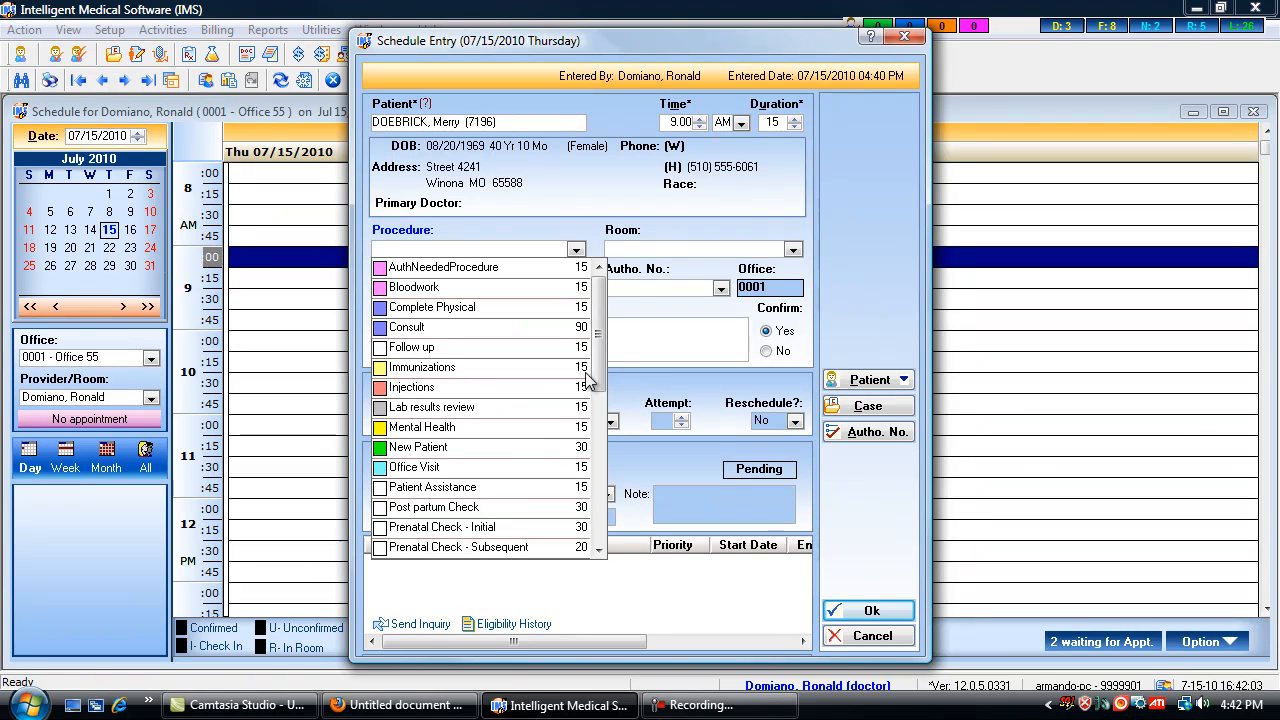
mouse_move(603, 331)
left_mouse_down()
mouse_move(603, 388)
mouse_move(604, 311)
left_mouse_up()
left_click(448, 467)
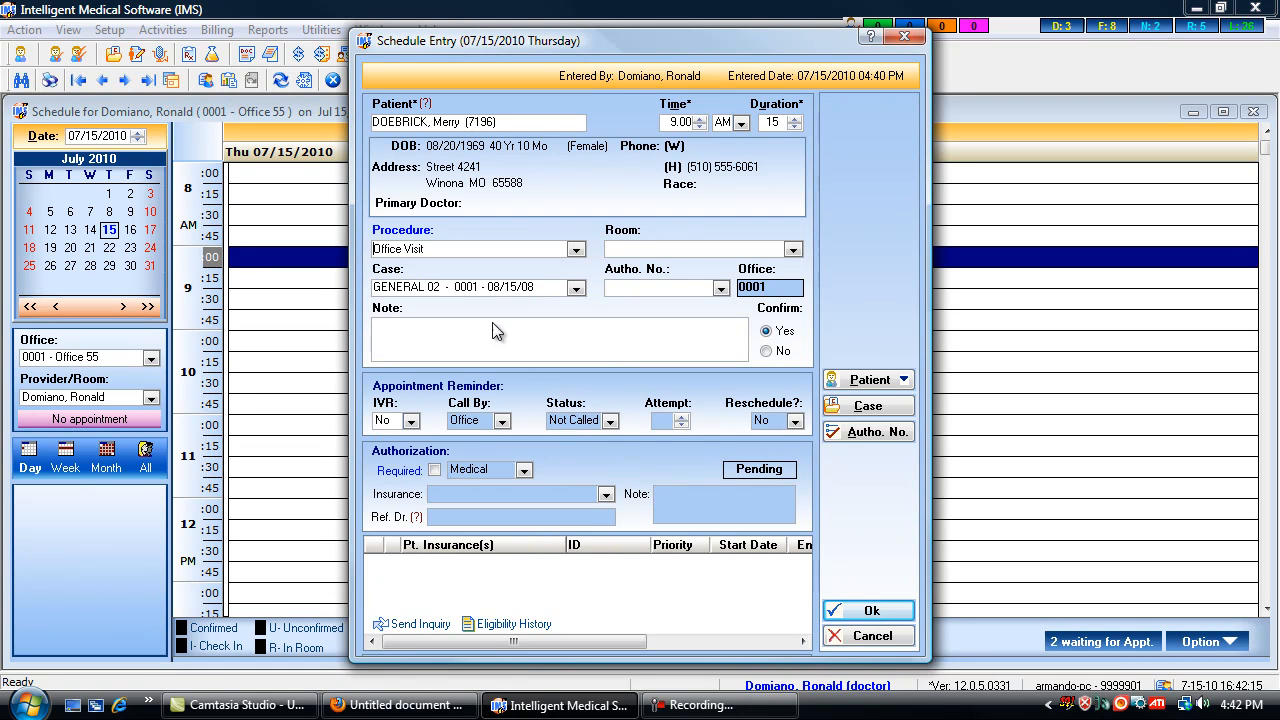
Check the patient's available cases, keeping GENERAL 02, and enter the appointment note "patient notes go here"
left_click(576, 289)
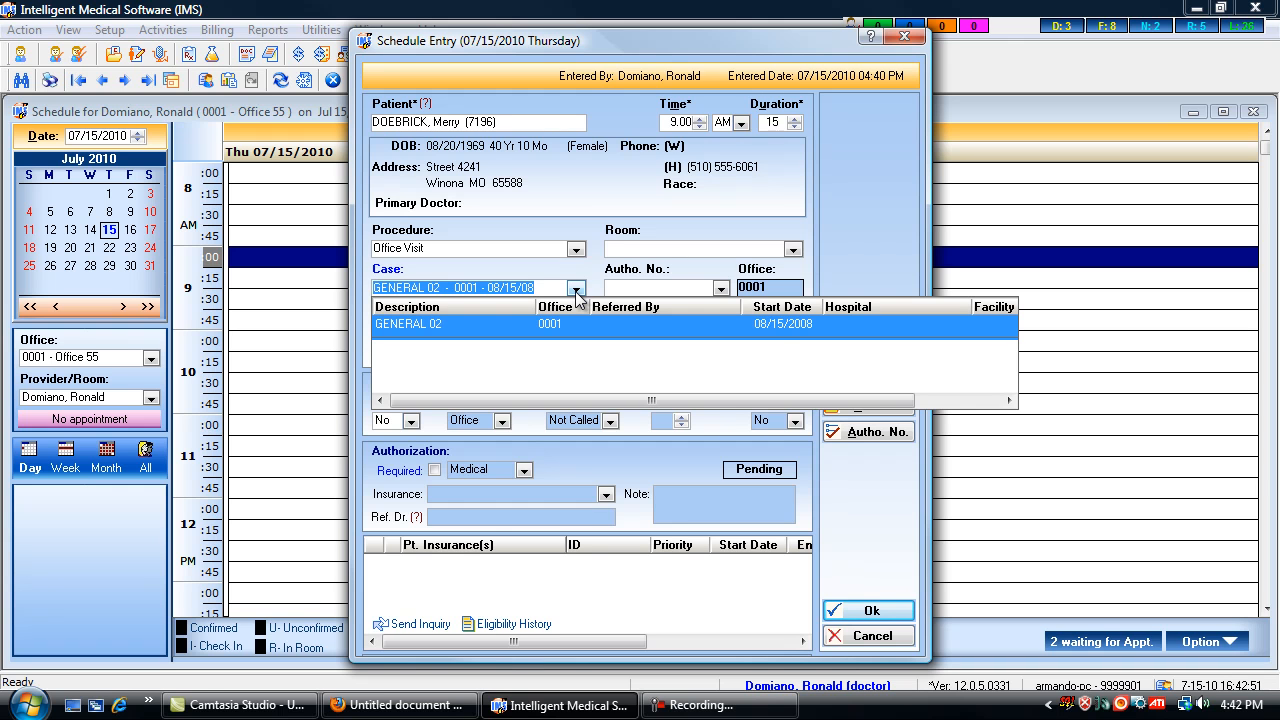
left_click(575, 286)
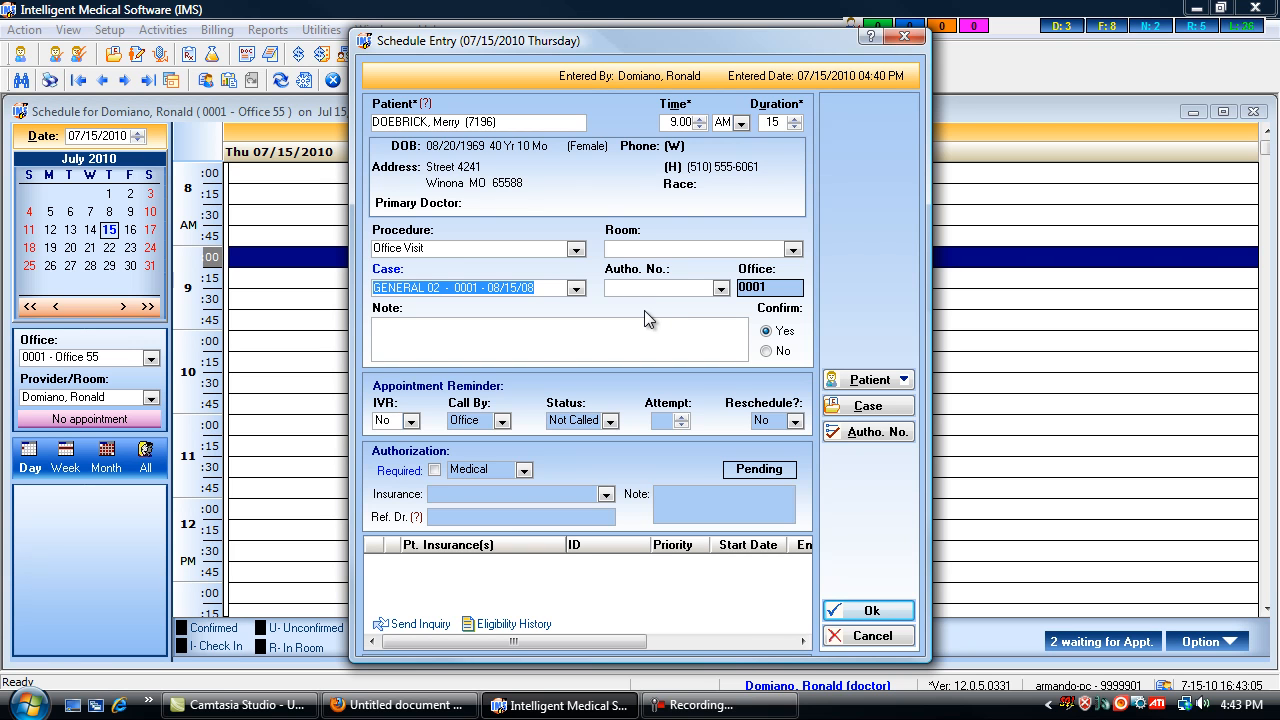
left_click(533, 341)
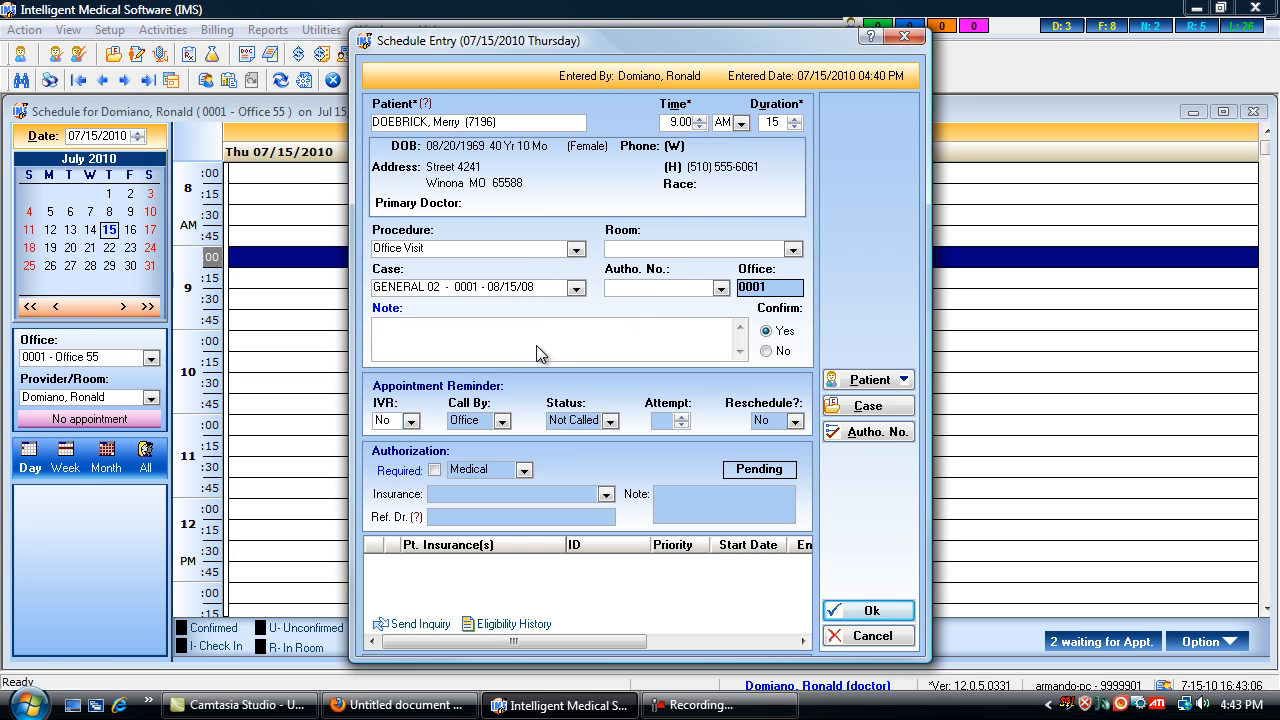
type("patient notes go here")
Look at the IVR reminder choices, and turn the authorization requirement on and back off
left_click(411, 422)
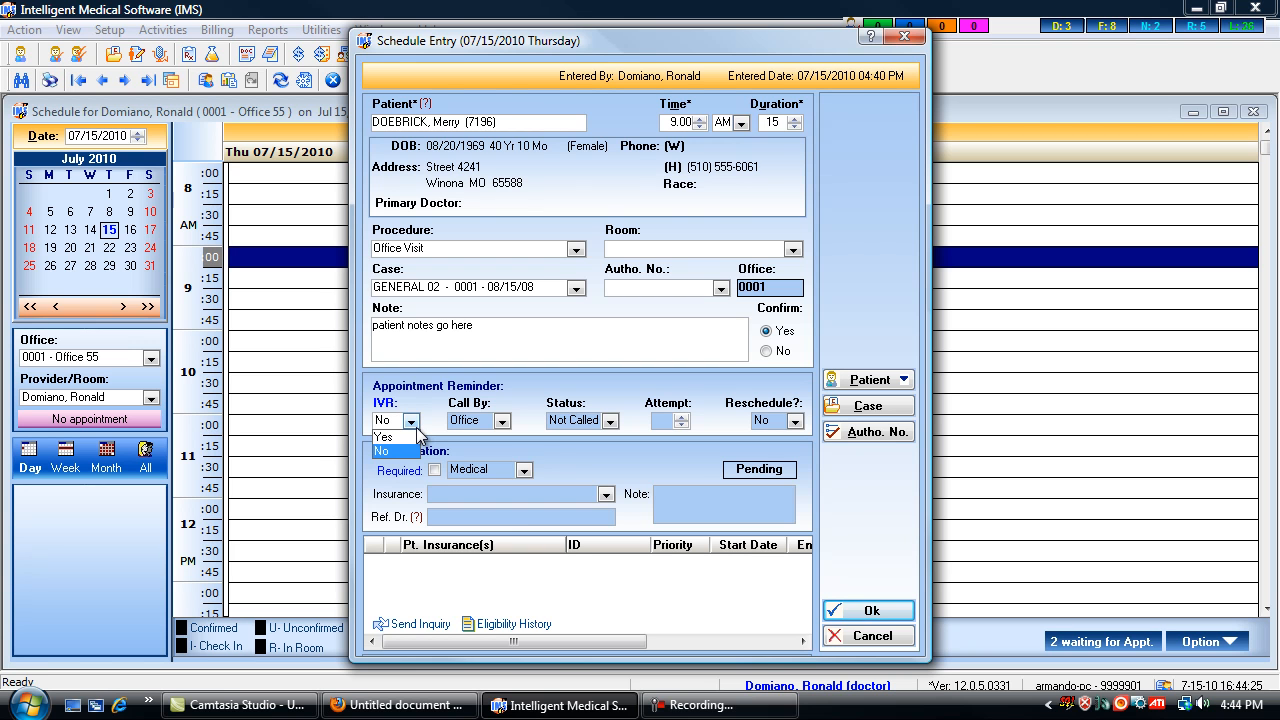
left_click(414, 424)
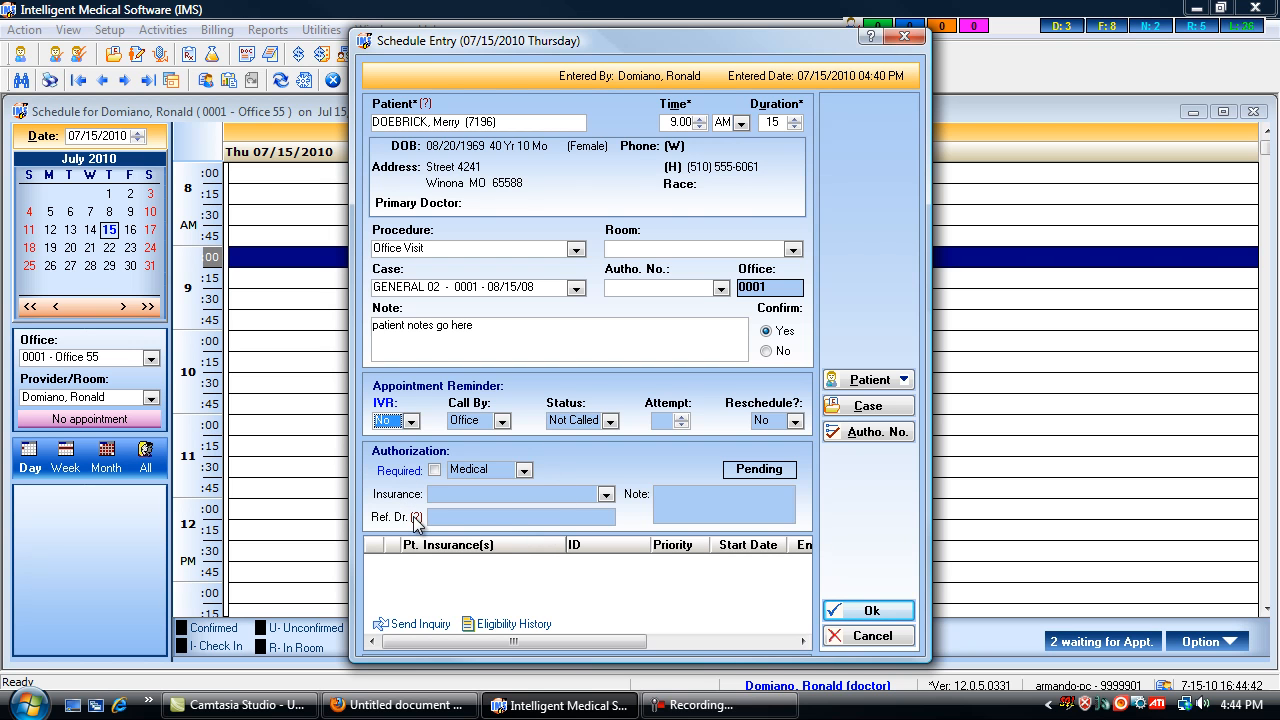
left_click(603, 462)
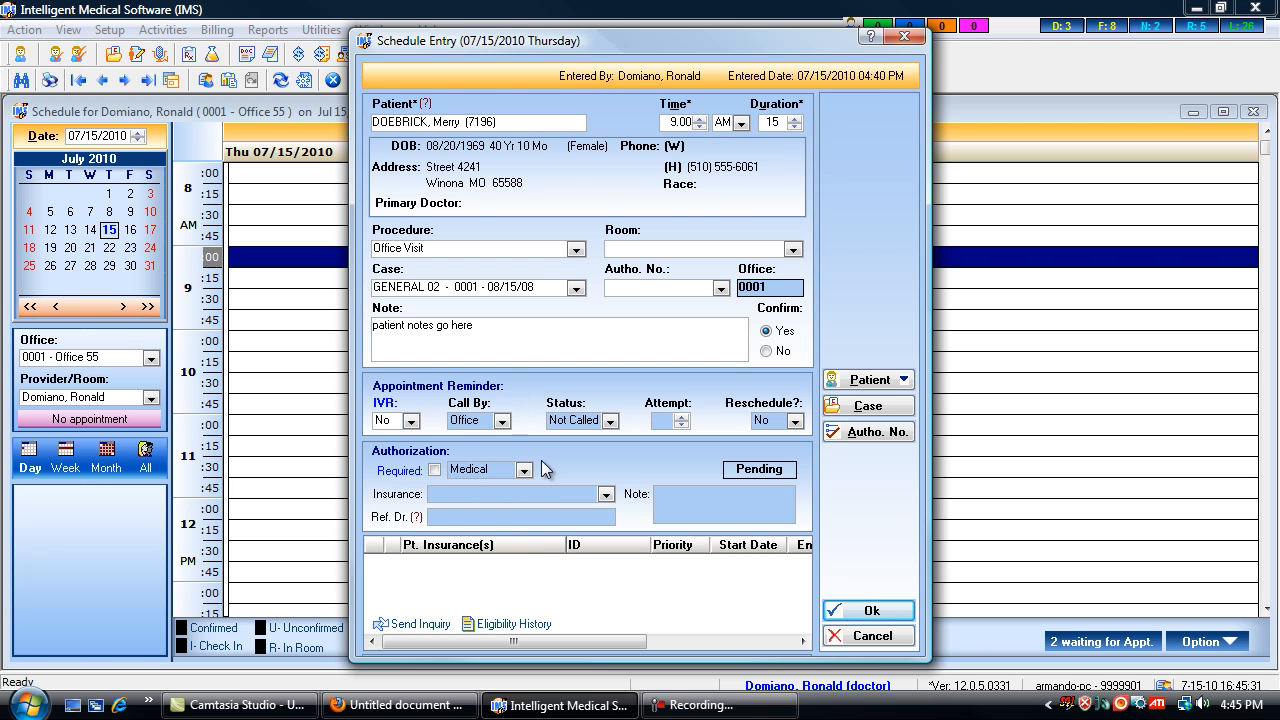
left_click(436, 470)
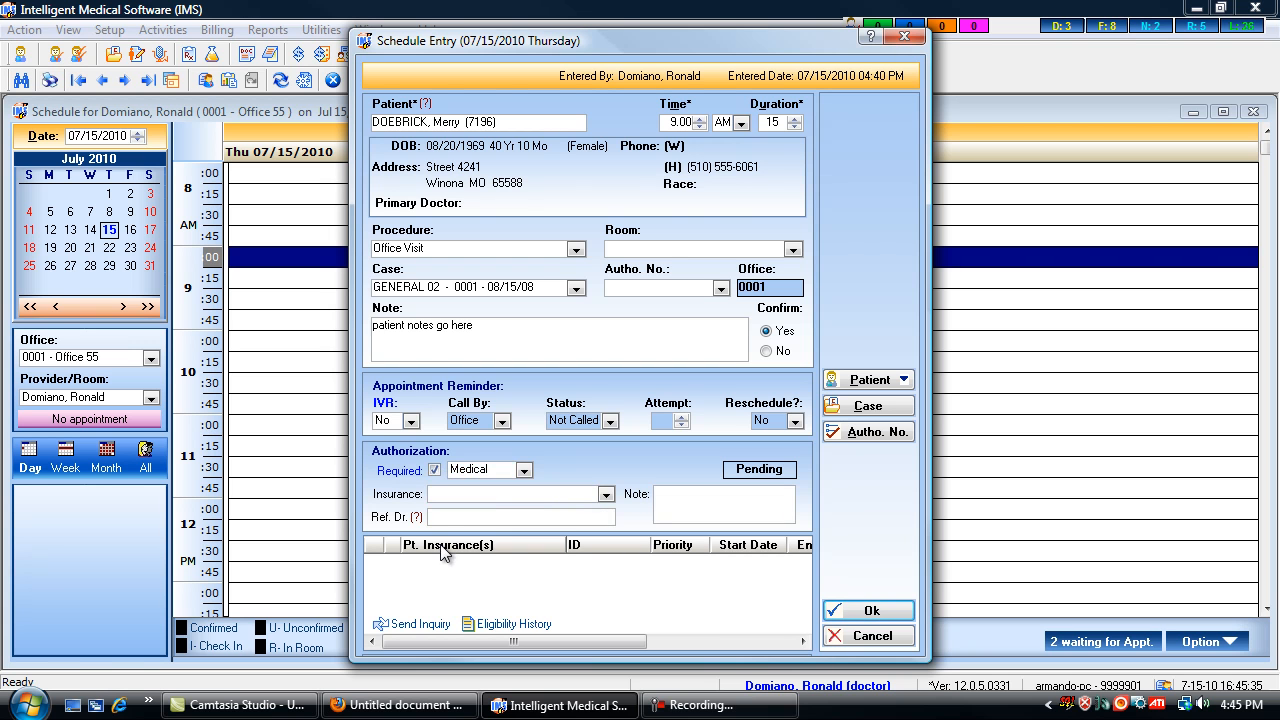
left_click(434, 470)
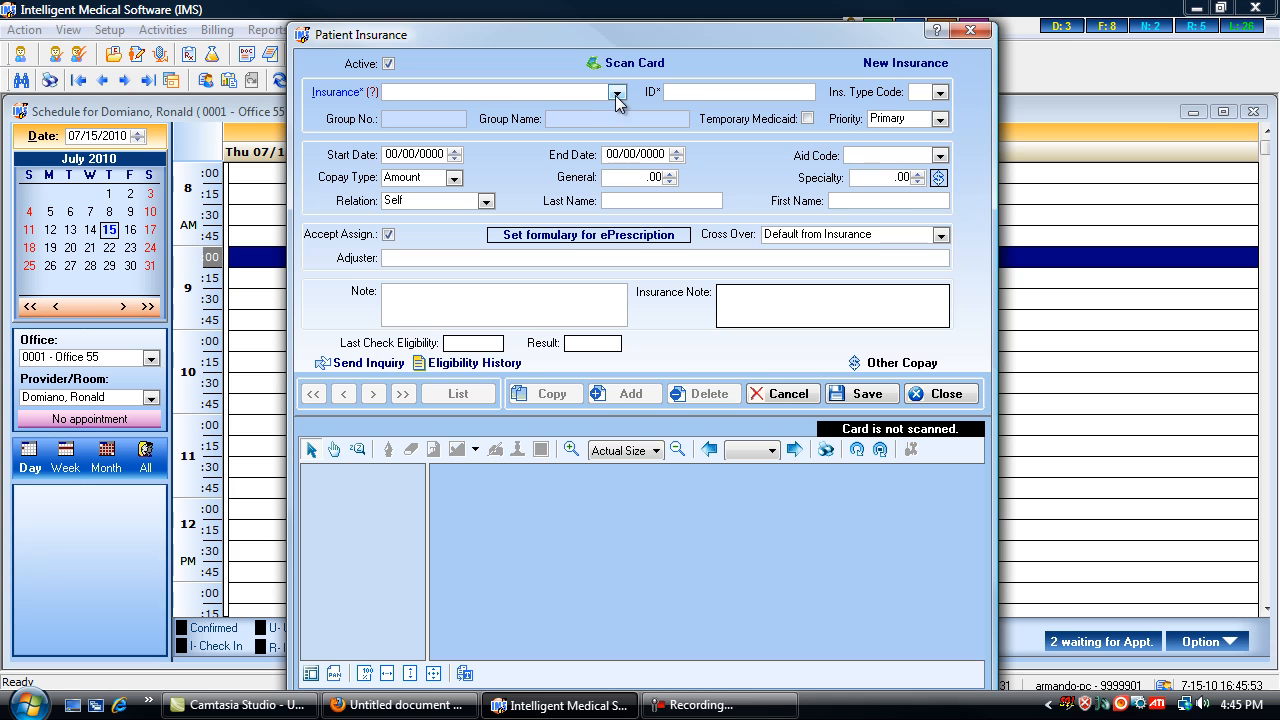
Add CARE FIRST (320) as the patient's primary insurance, enter the group number, and save the insurance record
type("BLUE CHOICE OF MISSOURI (109) 4")
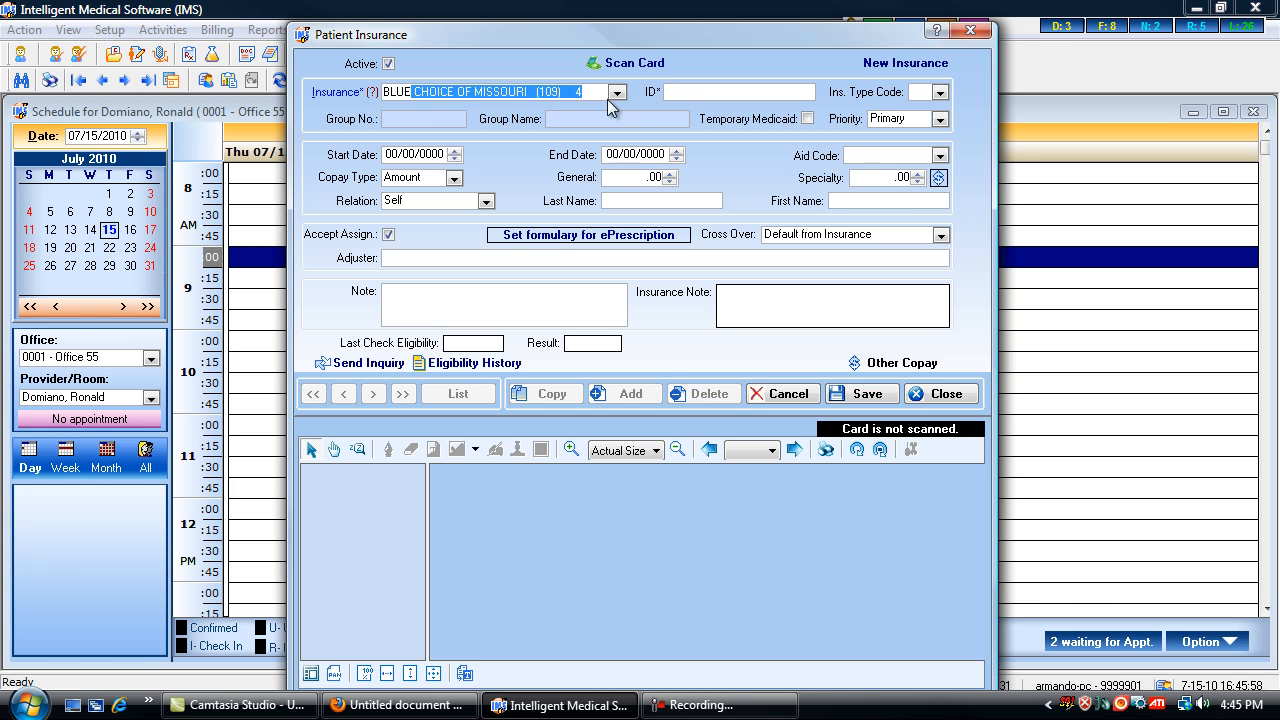
left_click(615, 94)
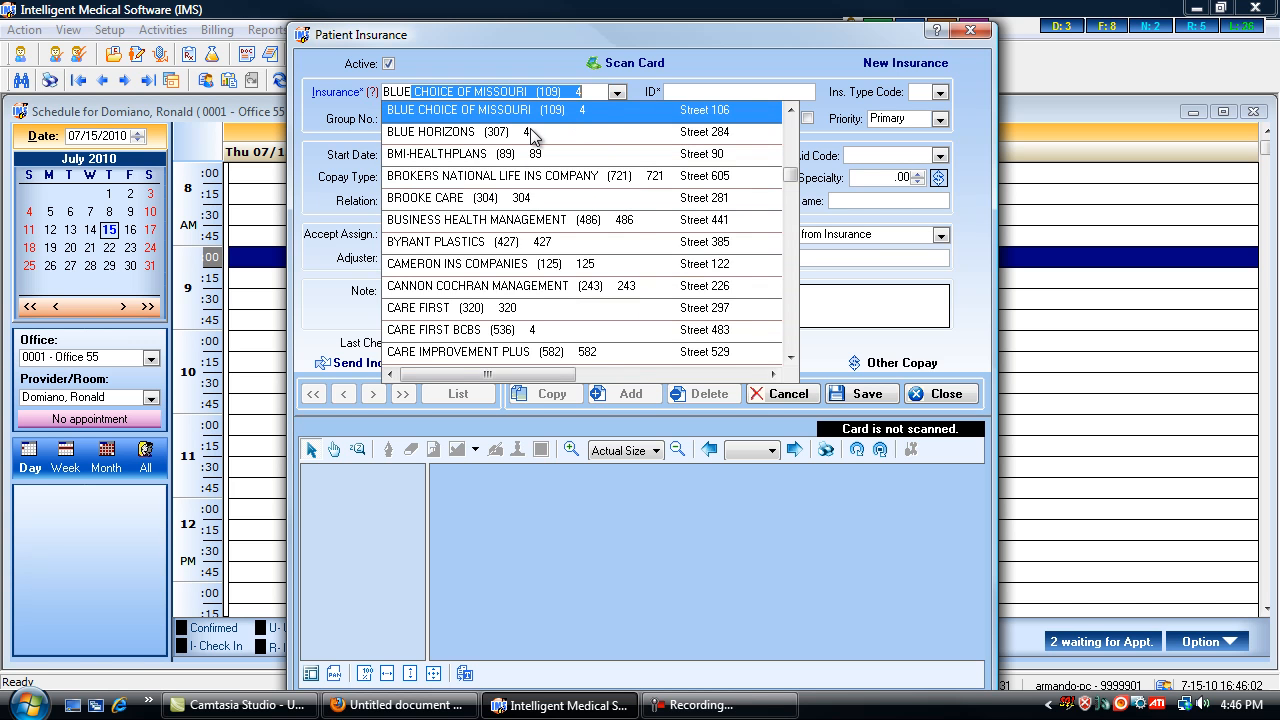
left_click(490, 310)
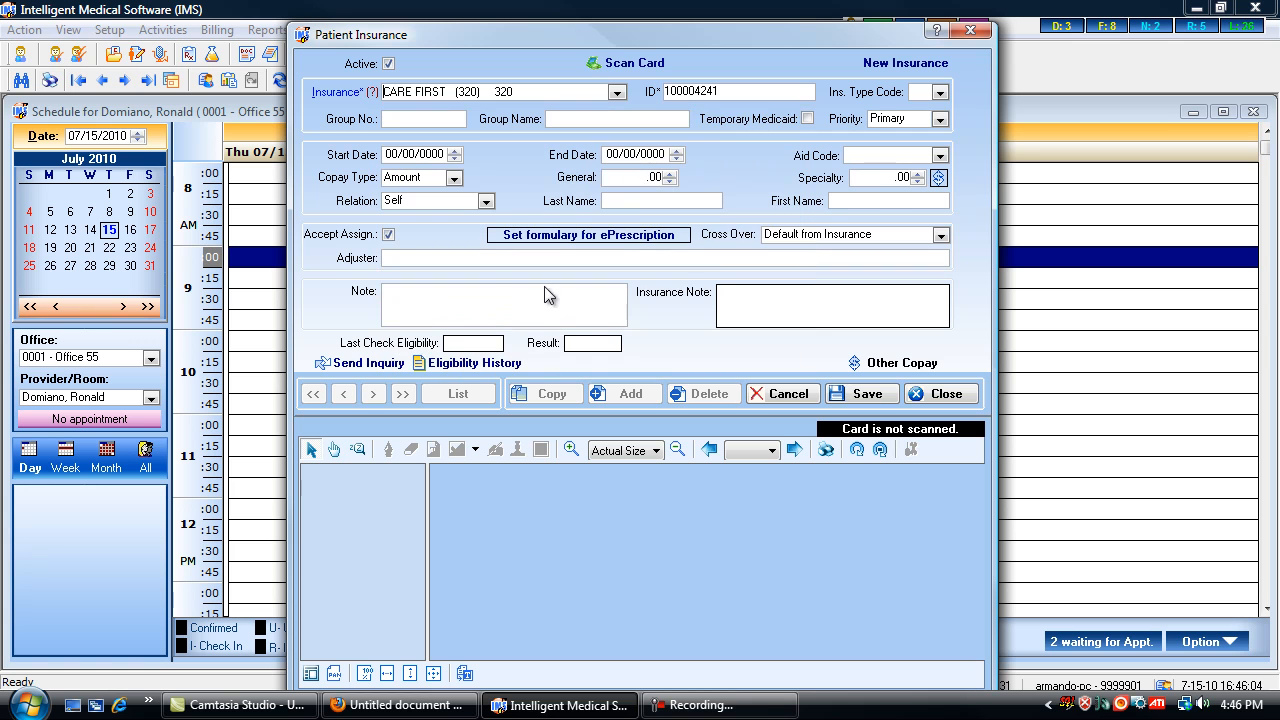
left_click(411, 116)
type("G145")
left_click(915, 394)
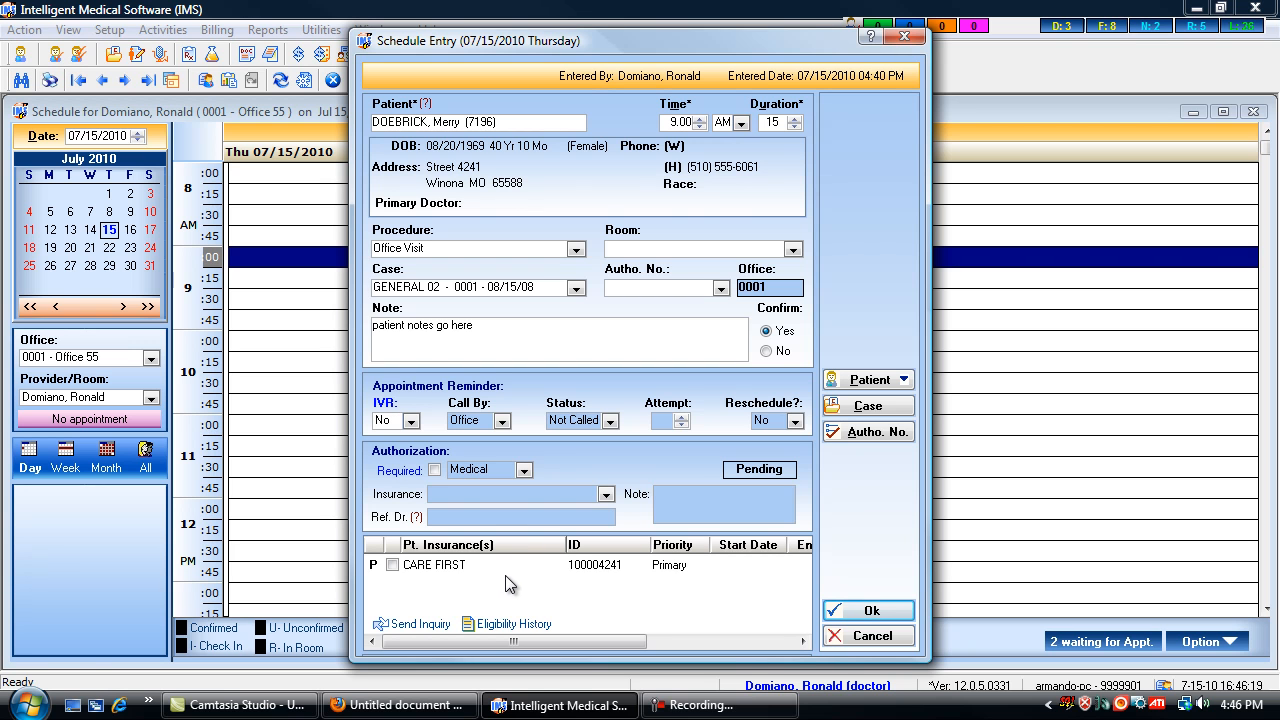
Attach the CARE FIRST insurance to the appointment and save the schedule entry
left_click(392, 565)
left_click(866, 610)
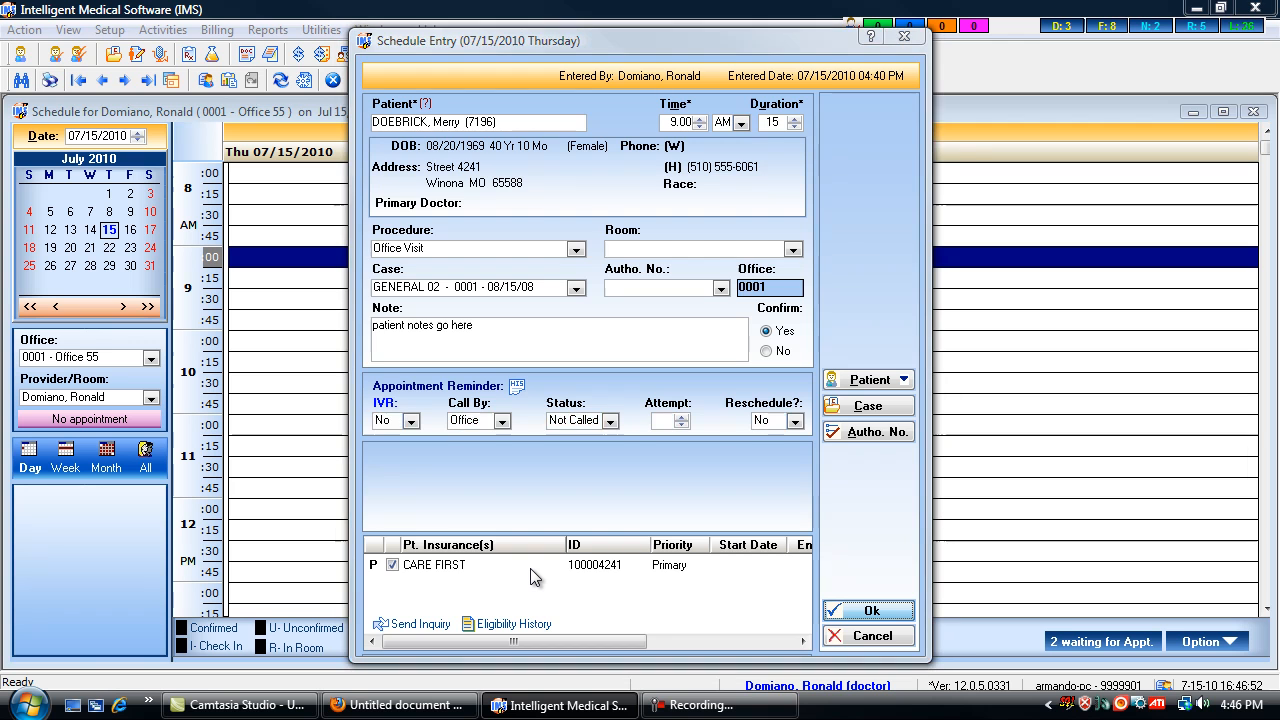